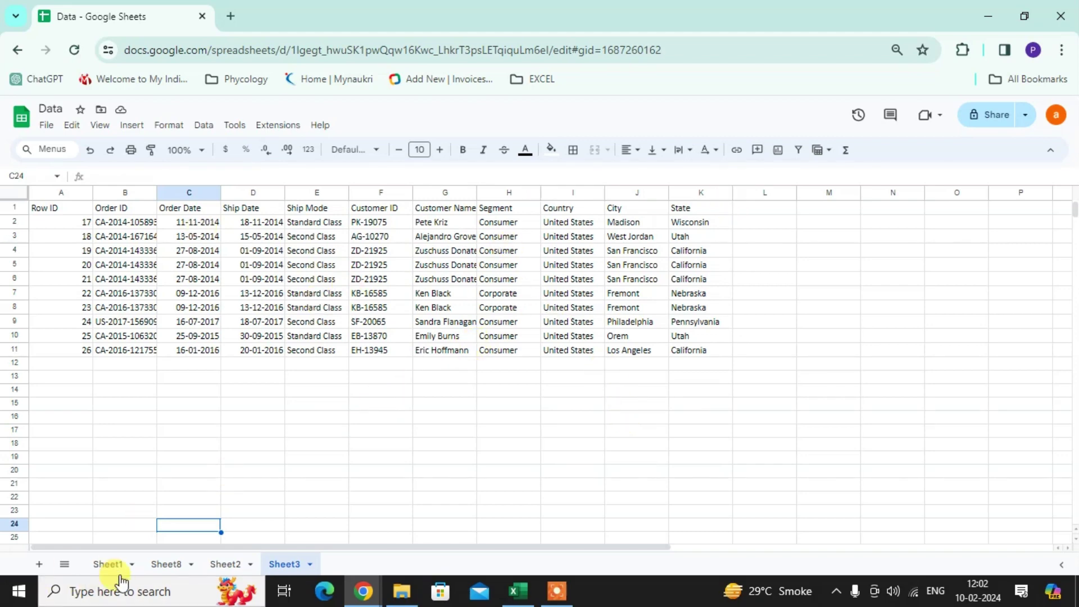
# - Look through the Sheet1, Sheet8, Sheet2 and Sheet3 tabs in turn
pyautogui.click(108, 565)
pyautogui.click(167, 563)
pyautogui.click(225, 564)
pyautogui.click(272, 567)
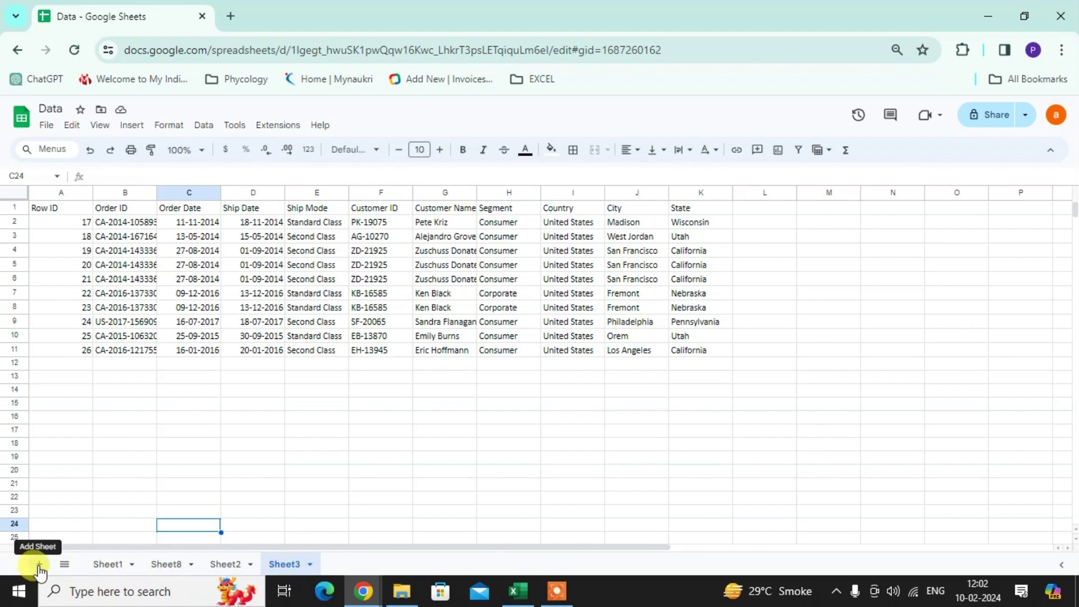
# - Add three blank sheets: Sheet9, Sheet10 and Sheet11
pyautogui.click(39, 564)
pyautogui.click(39, 564)
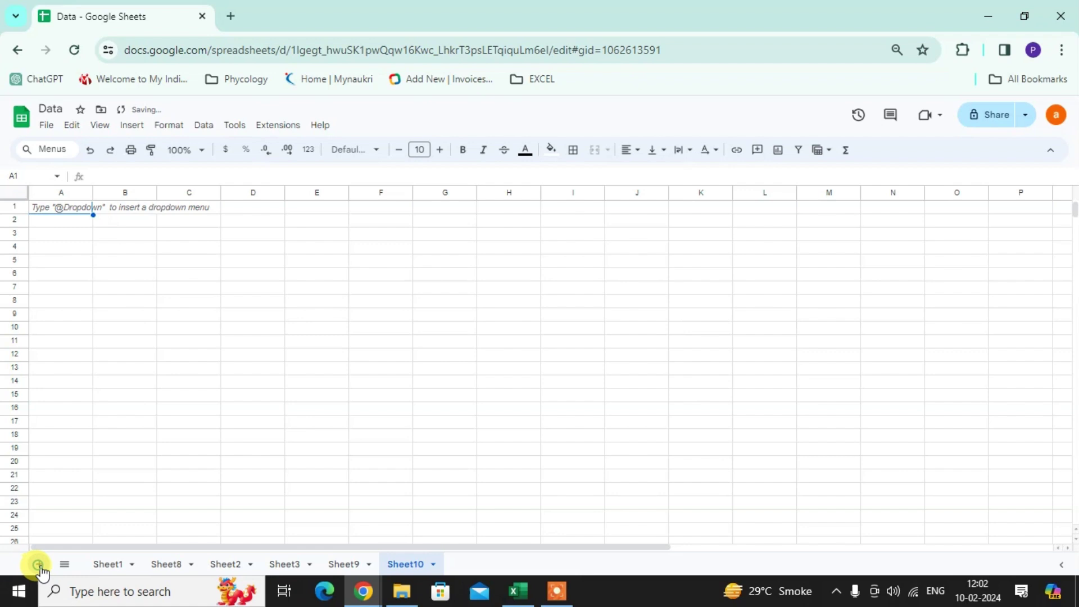
pyautogui.click(38, 564)
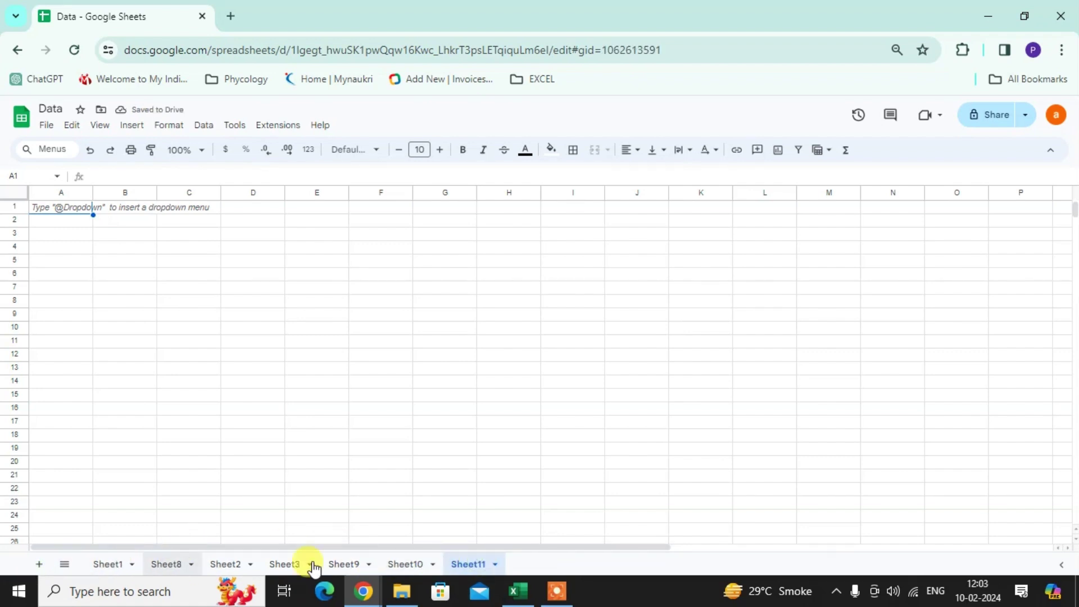
# - Delete the Sheet11 tab and confirm in the Heads up! dialog
pyautogui.rightClick(477, 564)
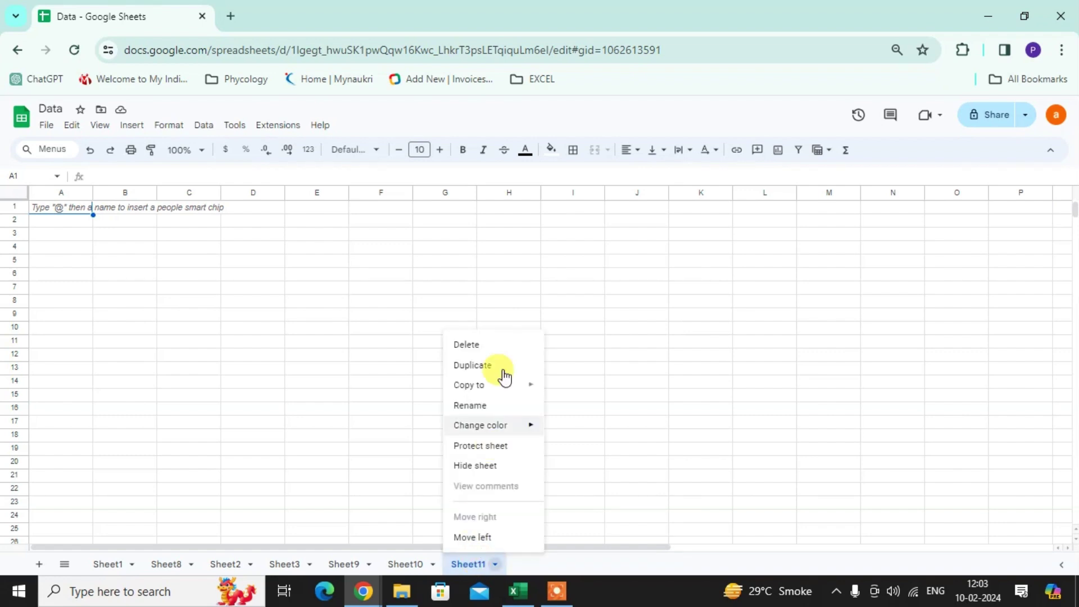
pyautogui.click(506, 346)
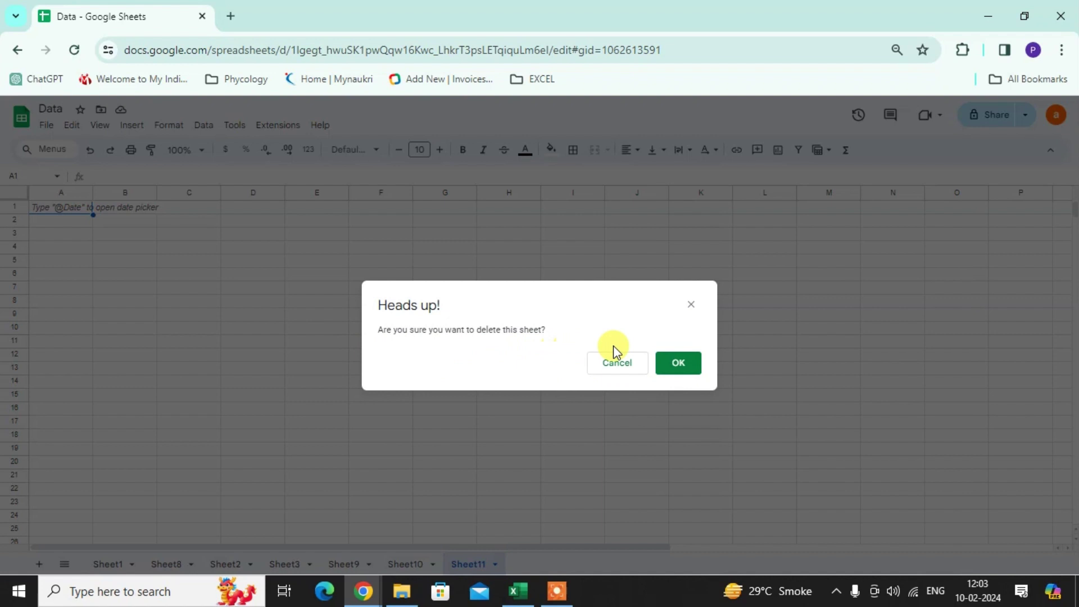
pyautogui.click(693, 373)
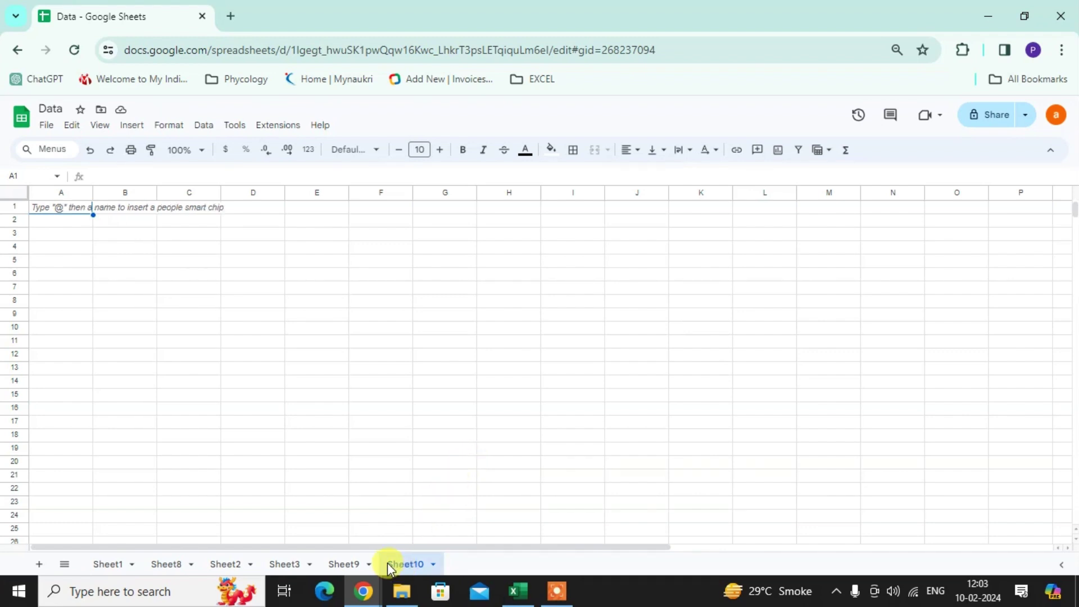
# - Multi-select the Sheet1, Sheet2, Sheet3, Sheet9 and Sheet10 tabs
pyautogui.moveTo(295, 568); pyautogui.dragTo(121, 565)
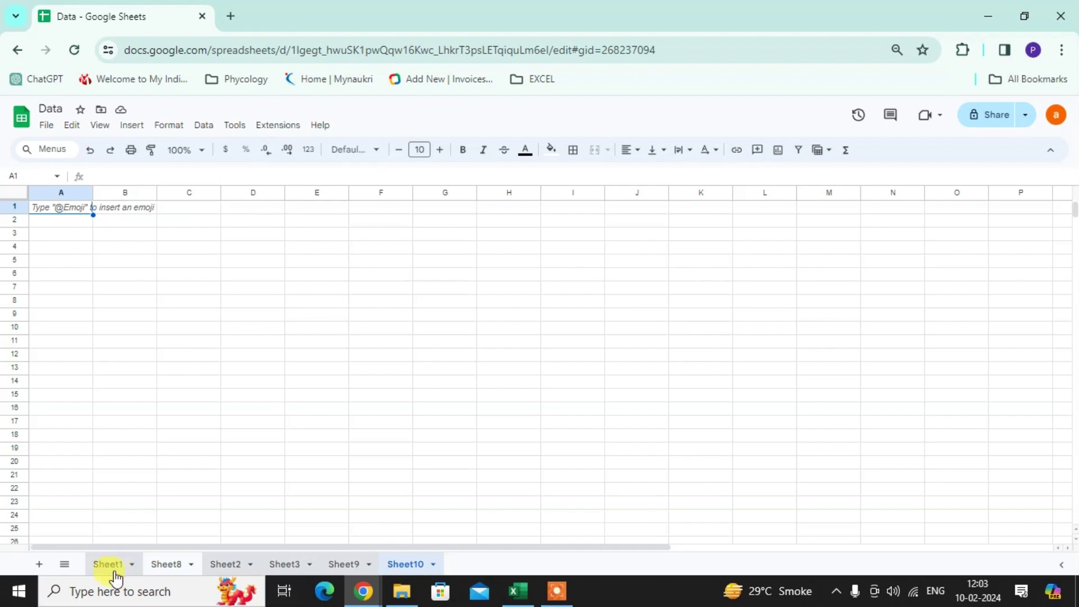
# - Delete the five selected sheets after confirming the Heads up! warning, keeping only Sheet8
pyautogui.rightClick(301, 566)
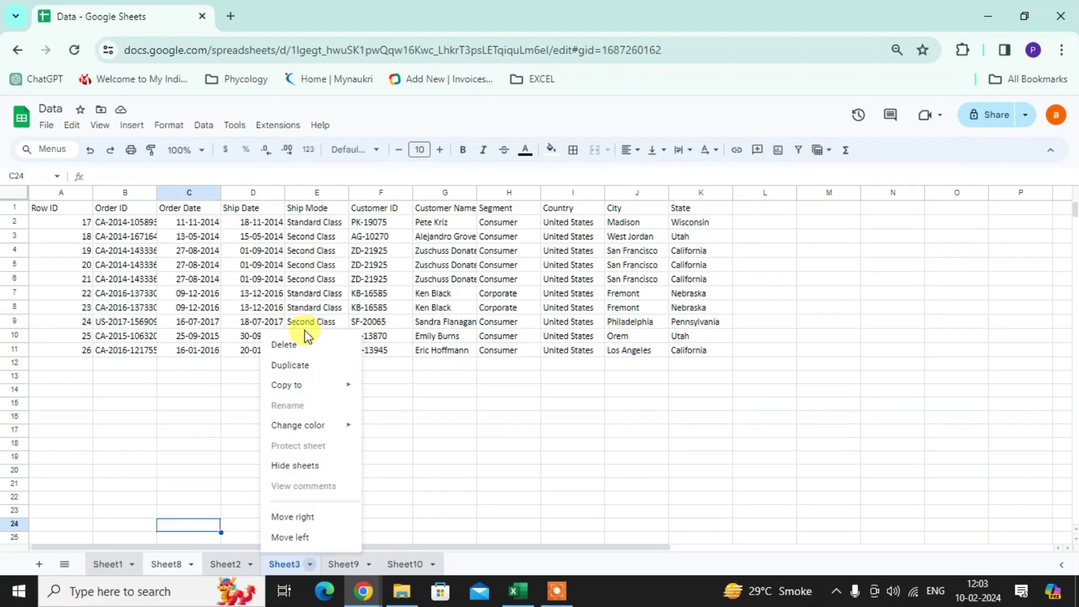
pyautogui.click(300, 346)
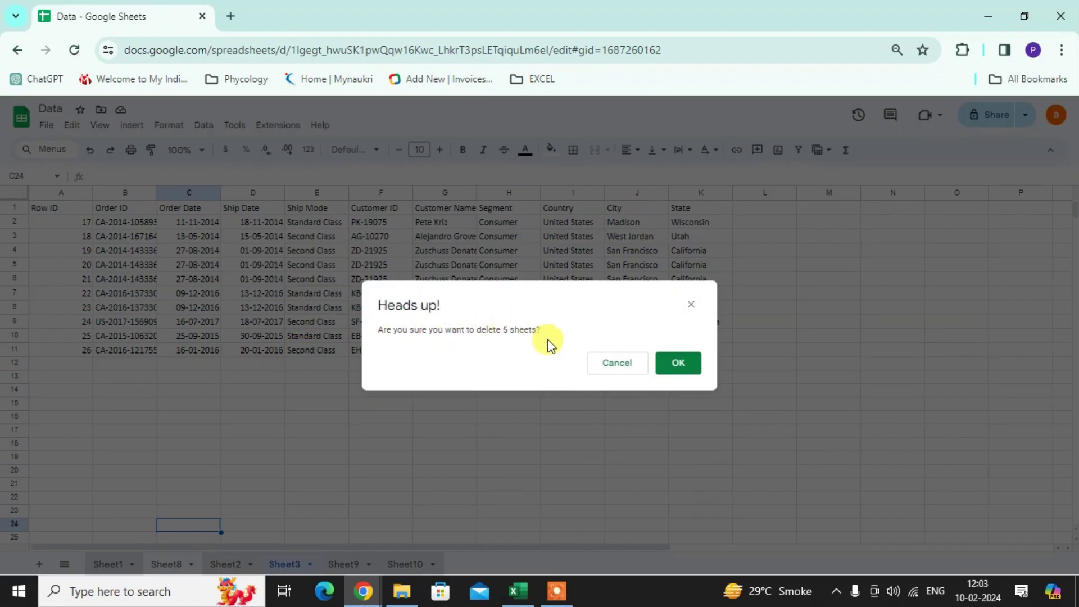
pyautogui.click(679, 369)
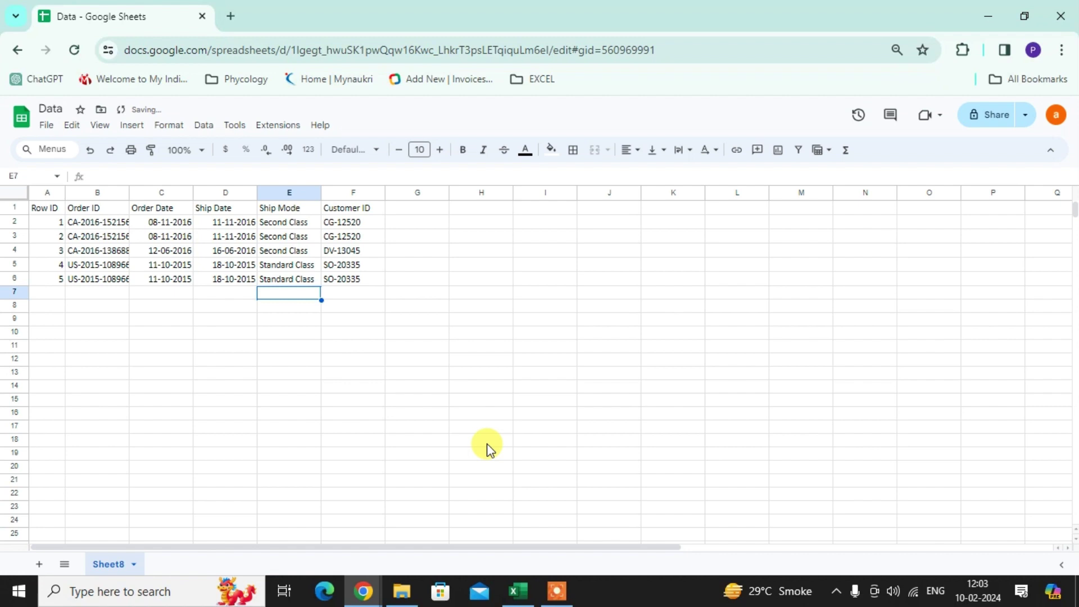
pyautogui.click(283, 333)
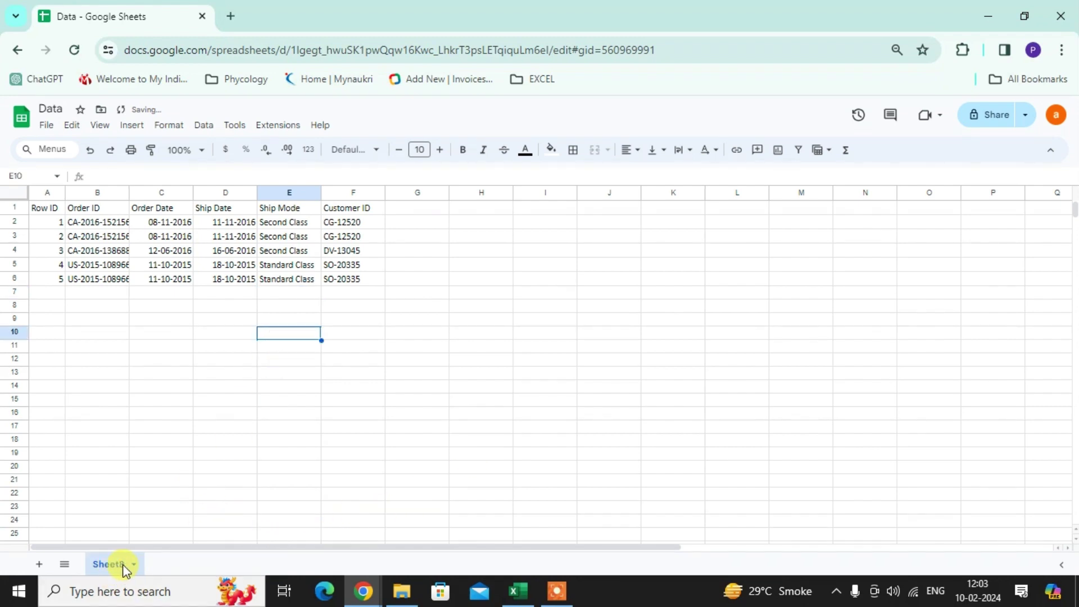